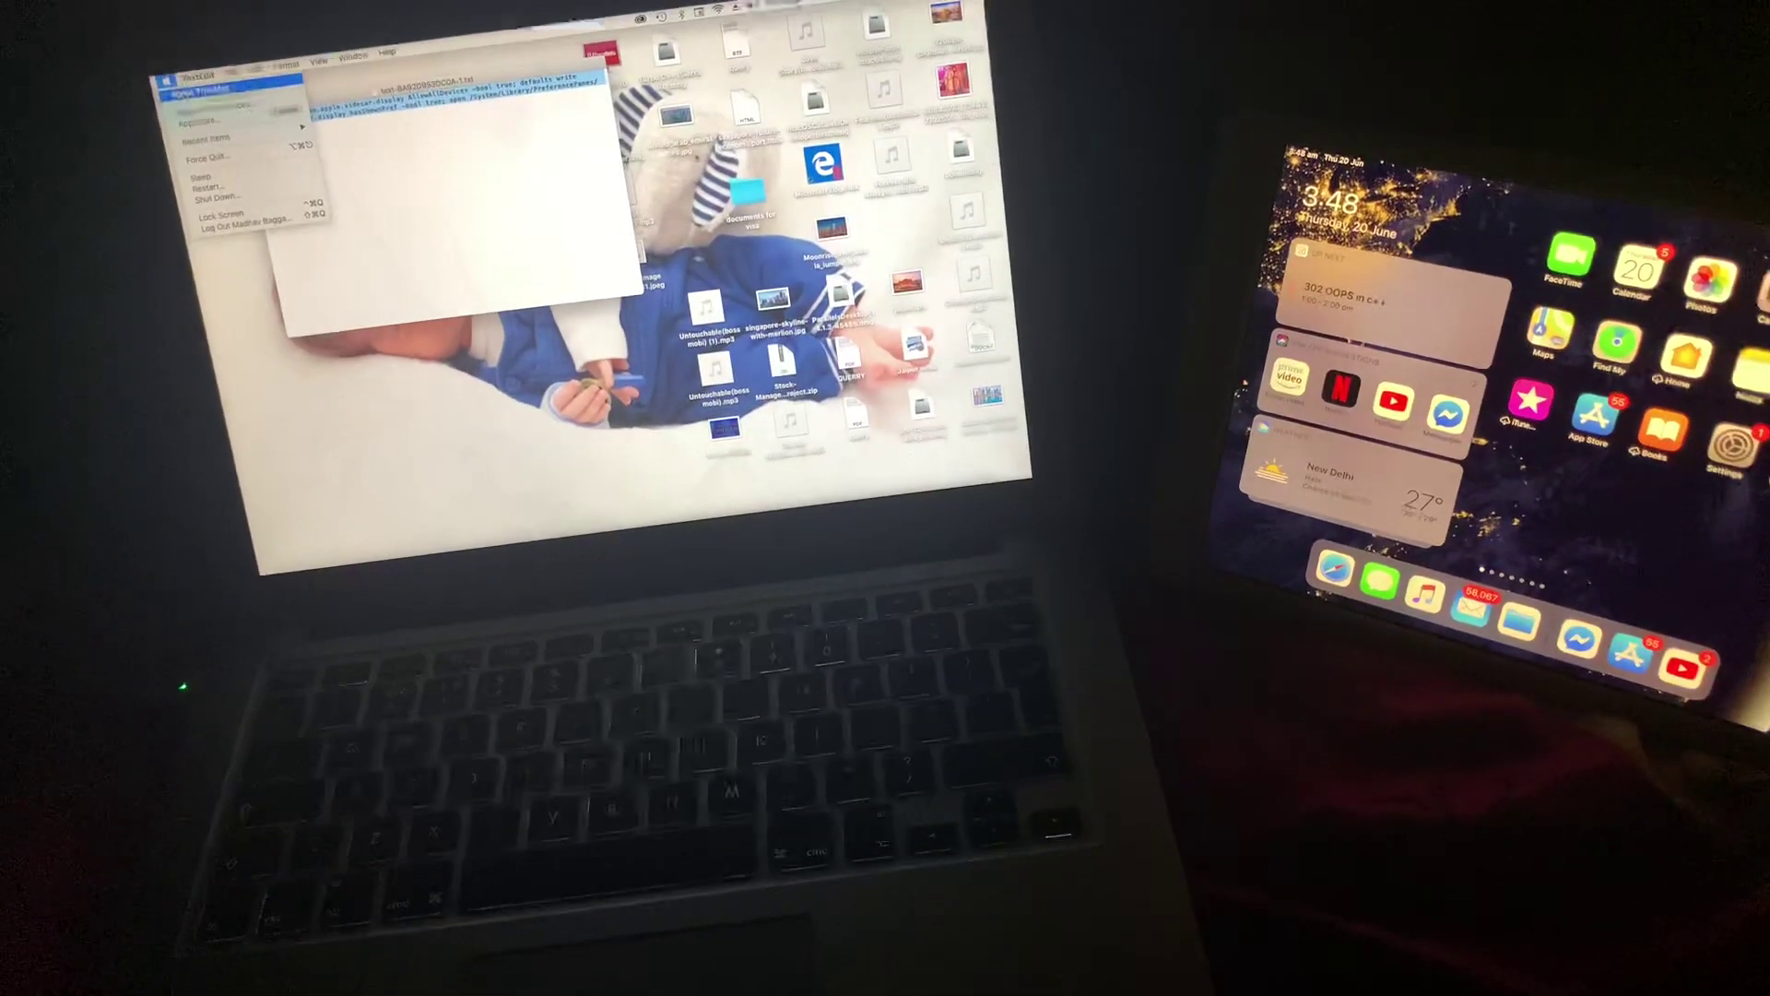
Select the whole Sidecar defaults command in the TextEdit note to copy into Terminal.
{"action": "left_click", "coordinate": [208, 111]}
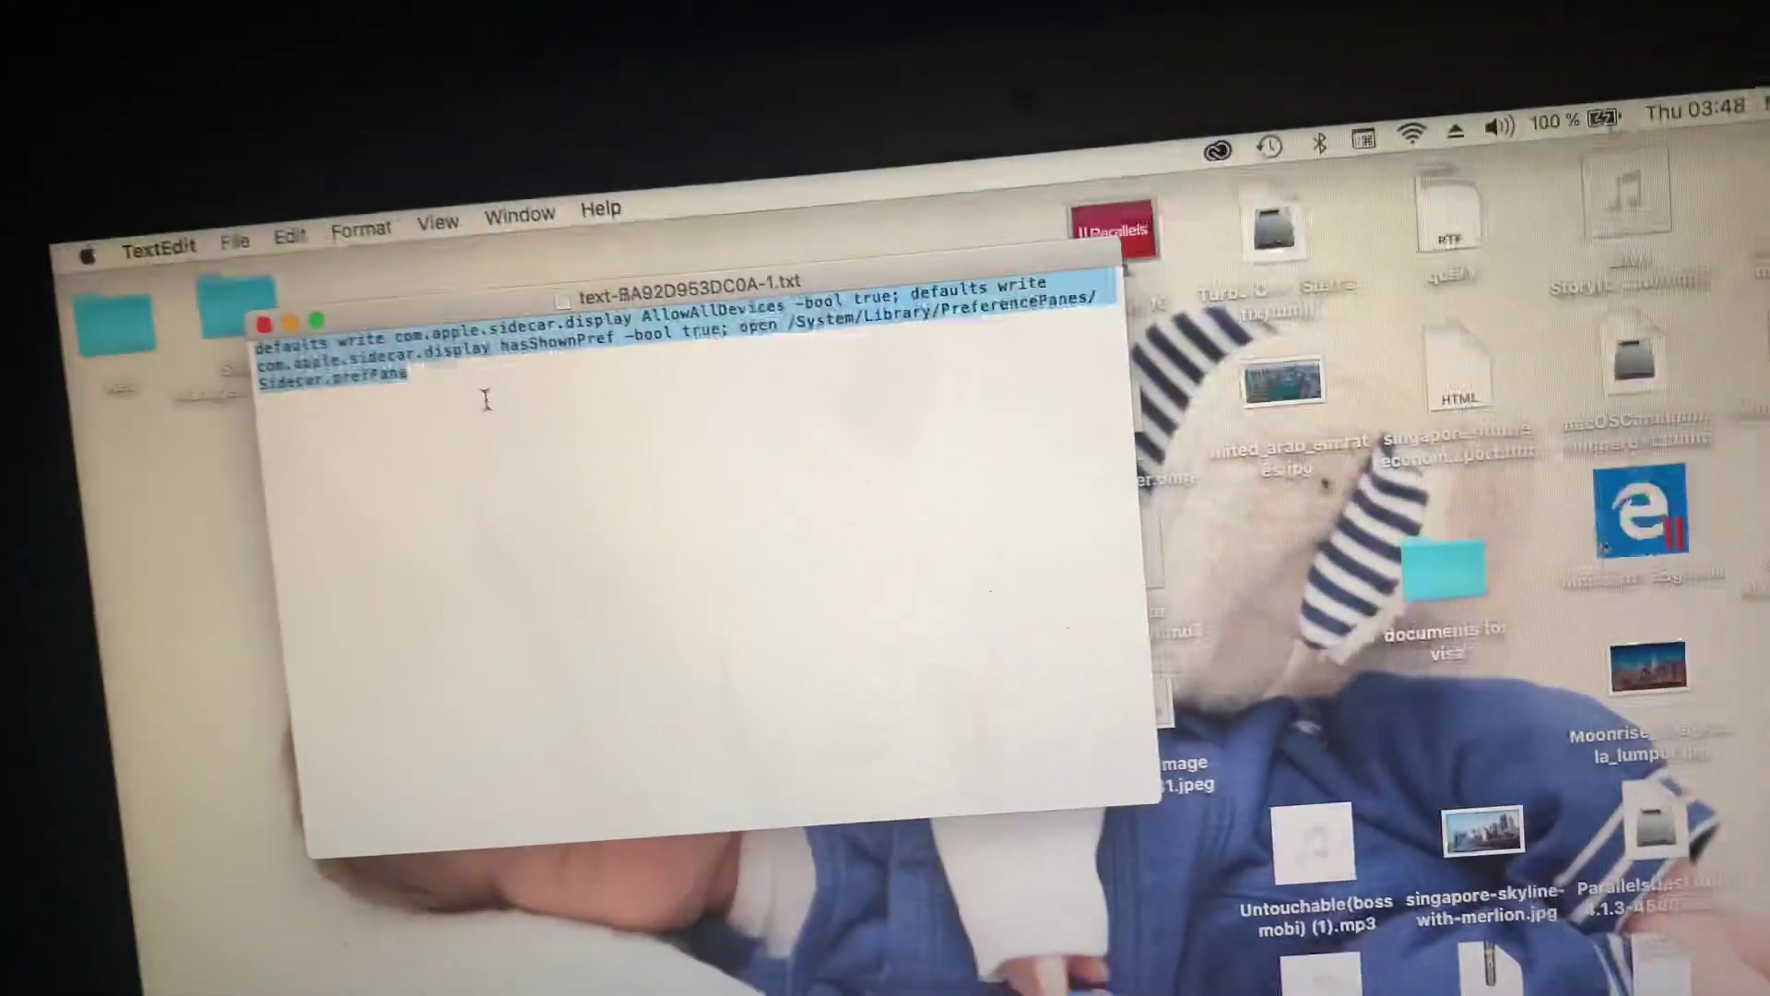
{"action": "left_click", "coordinate": [563, 441]}
{"action": "left_click_drag", "start_coordinate": [564, 439], "coordinate": [409, 403]}
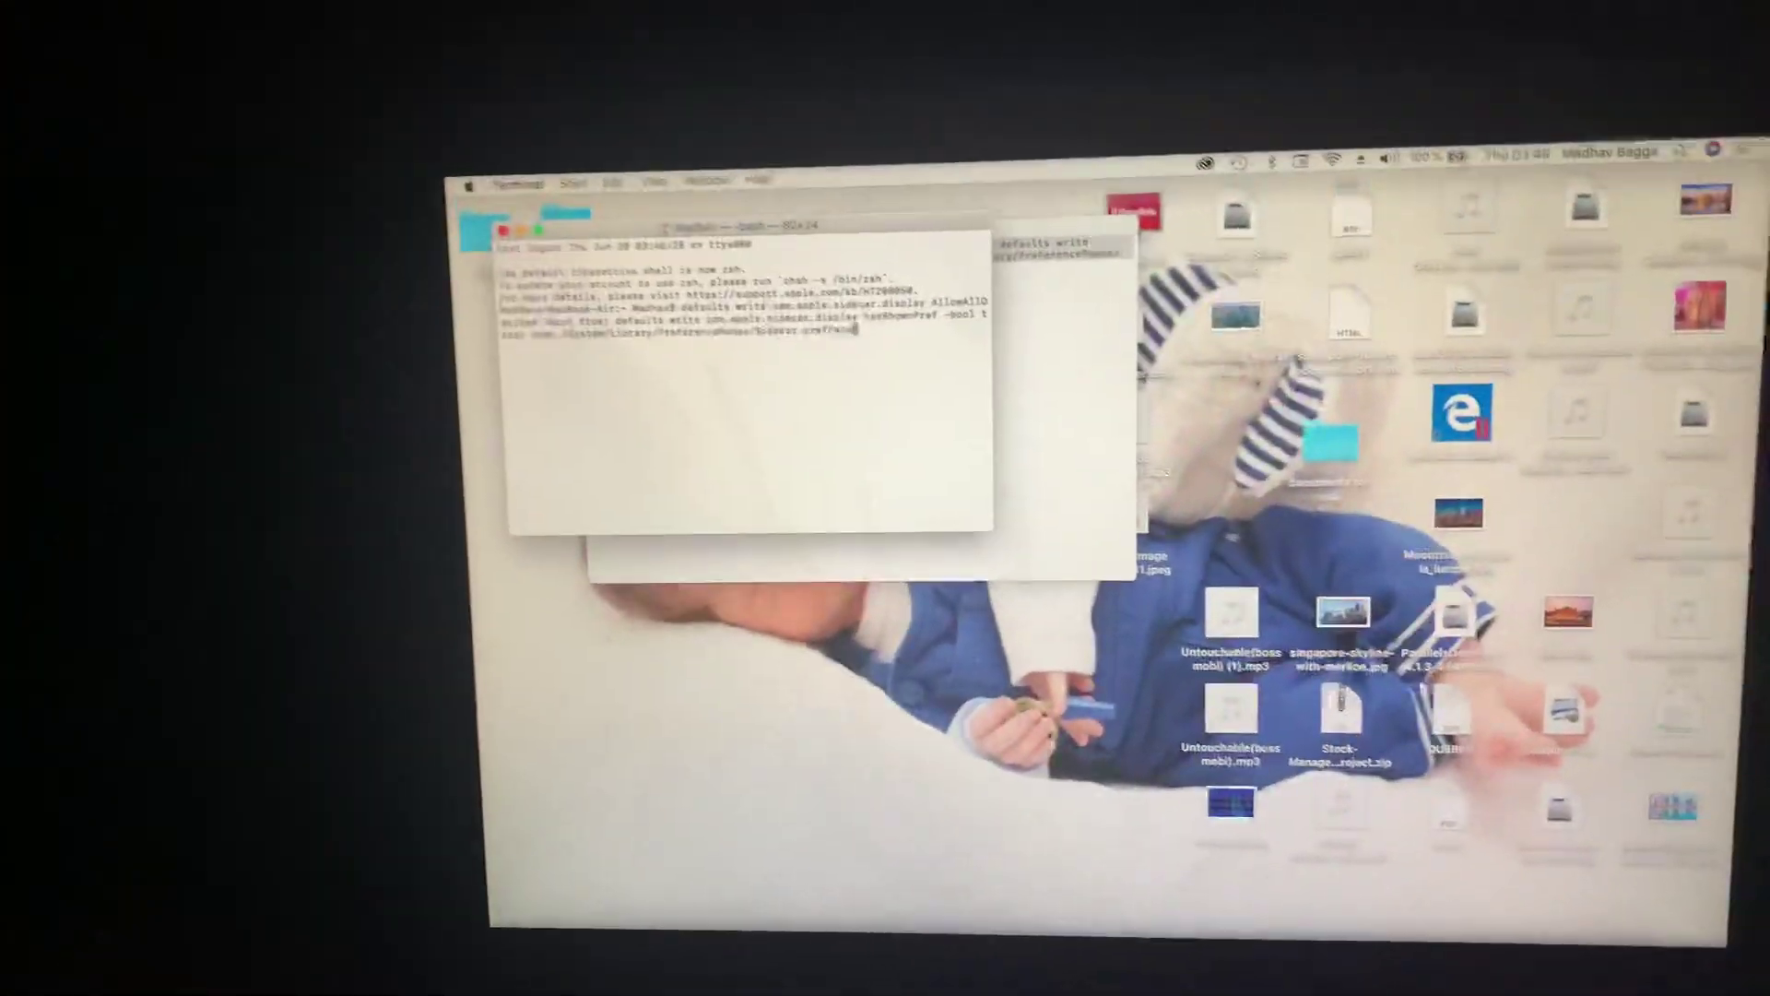
Run the pasted Sidecar defaults command in Terminal.
{"action": "key", "text": "Return"}
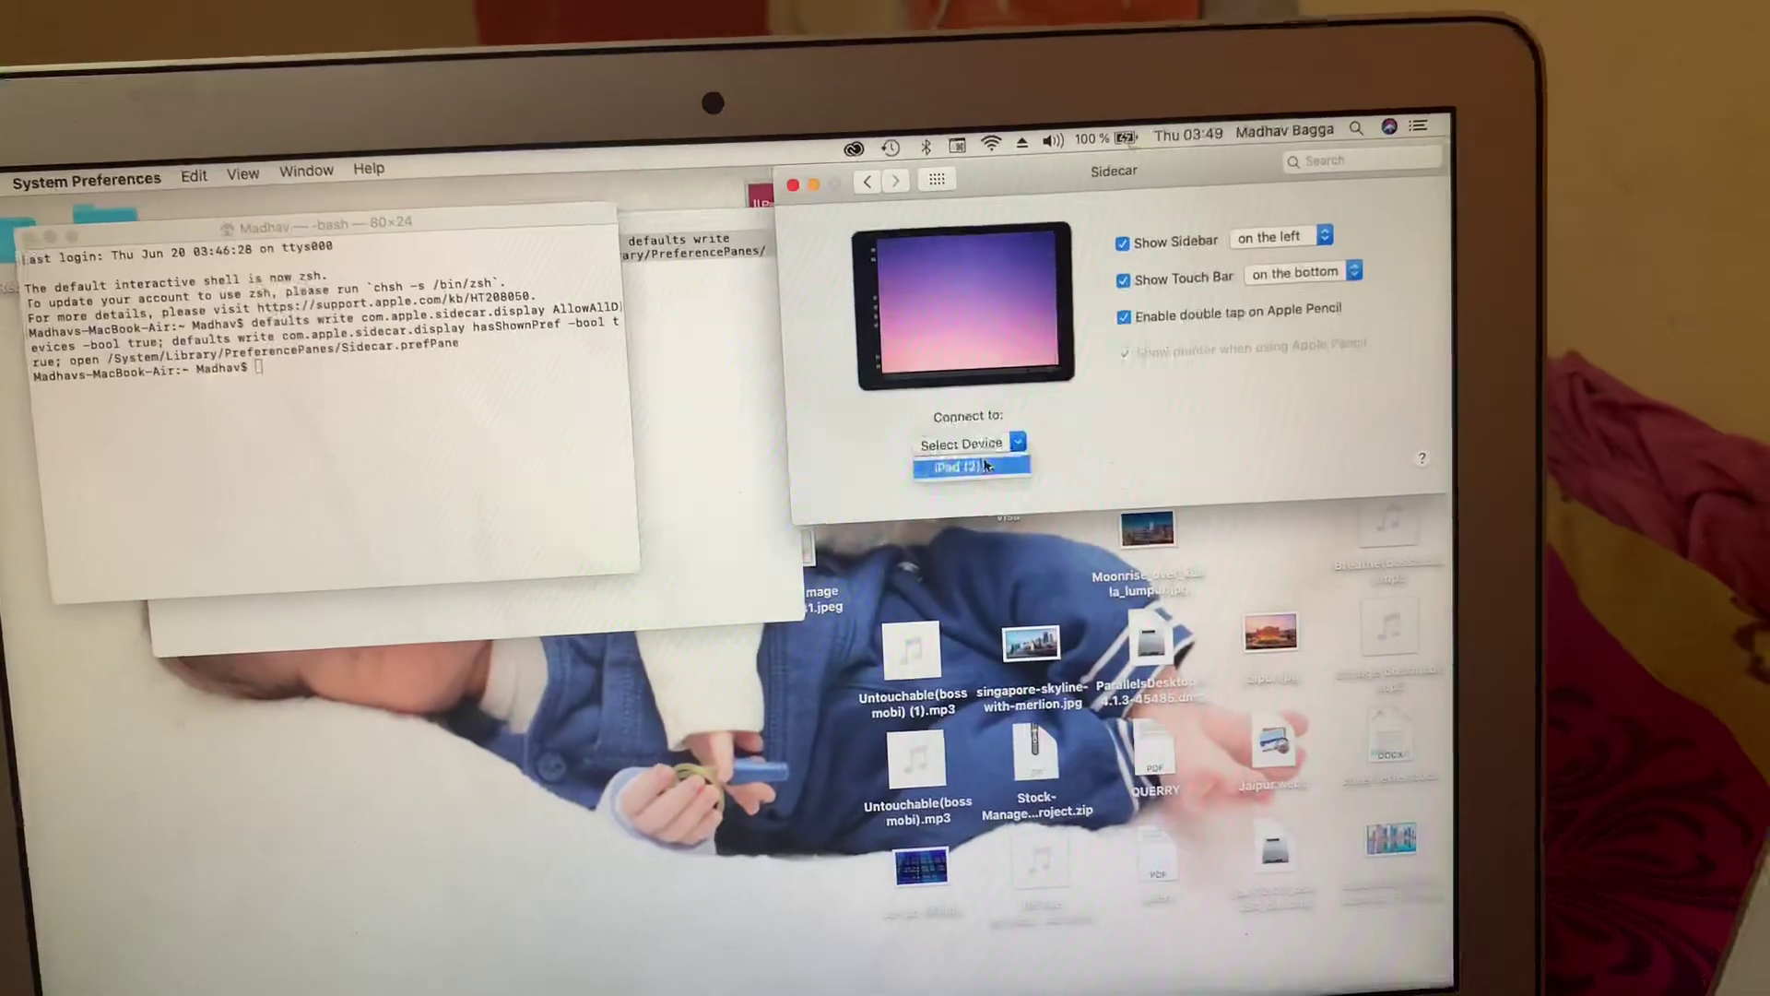
Choose iPad (2) as the Sidecar display device.
{"action": "left_click", "coordinate": [1000, 457]}
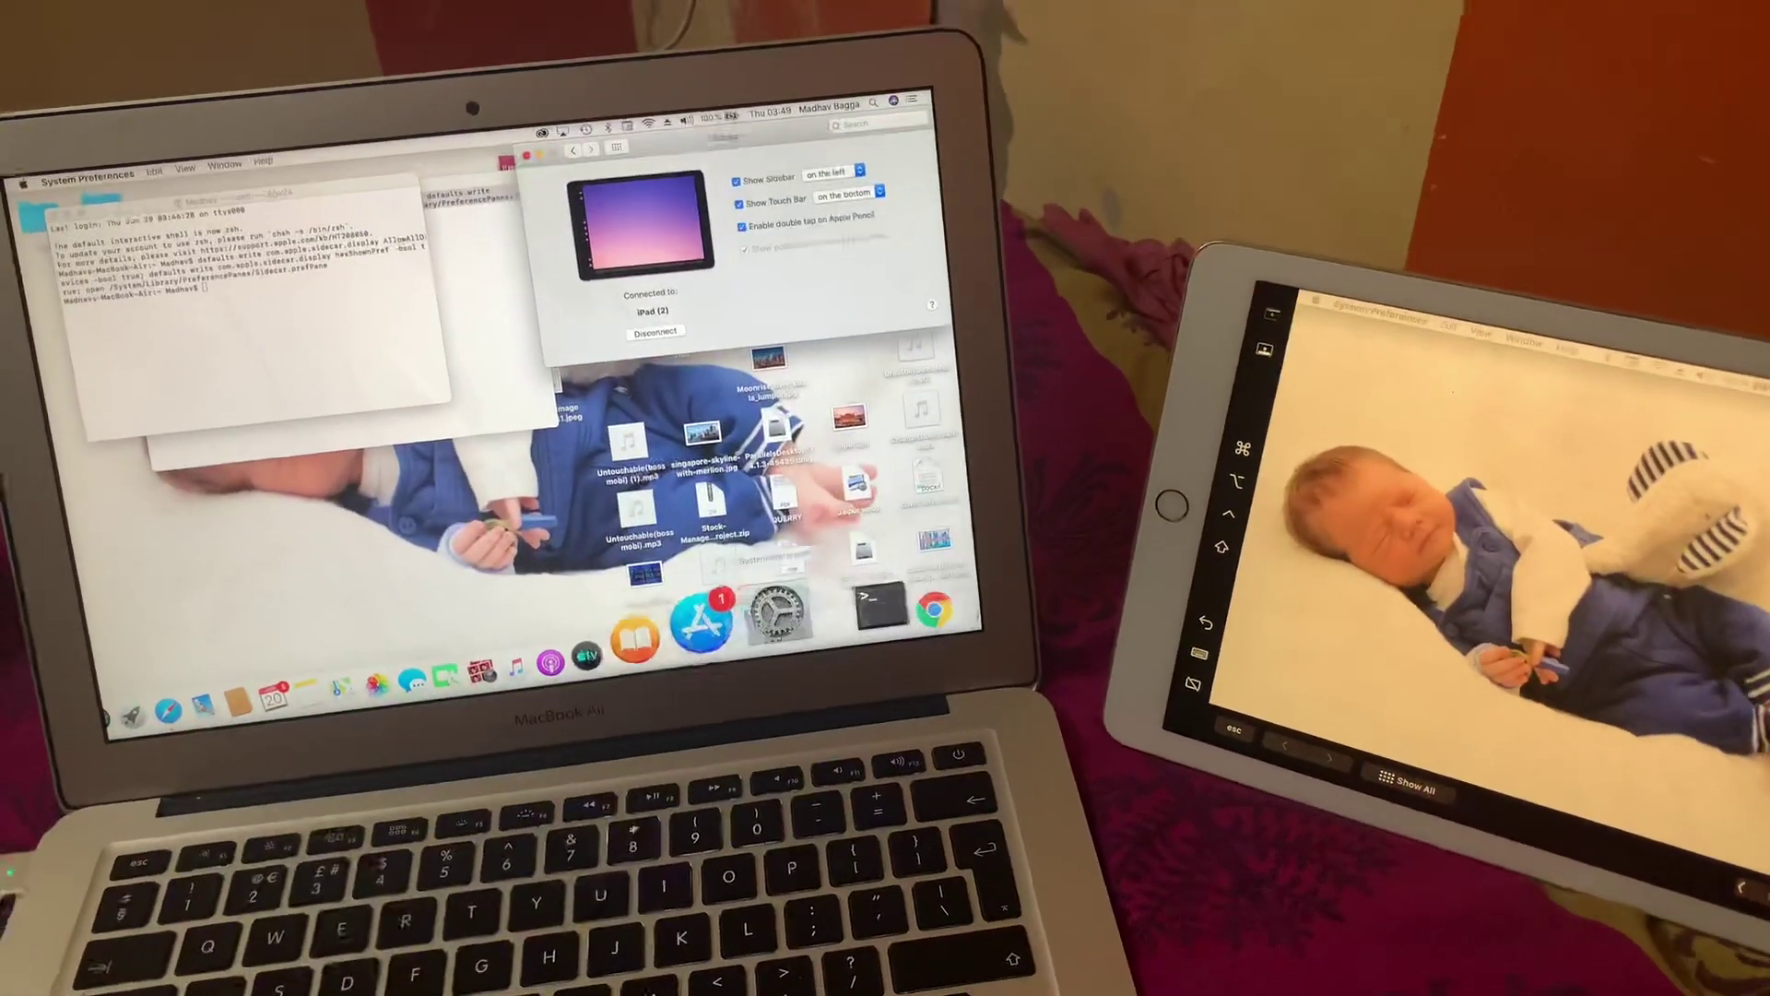
Launch Chrome, move it onto the iPad, go to youtube.com and search 'taylor swift'.
{"action": "left_click", "coordinate": [868, 623]}
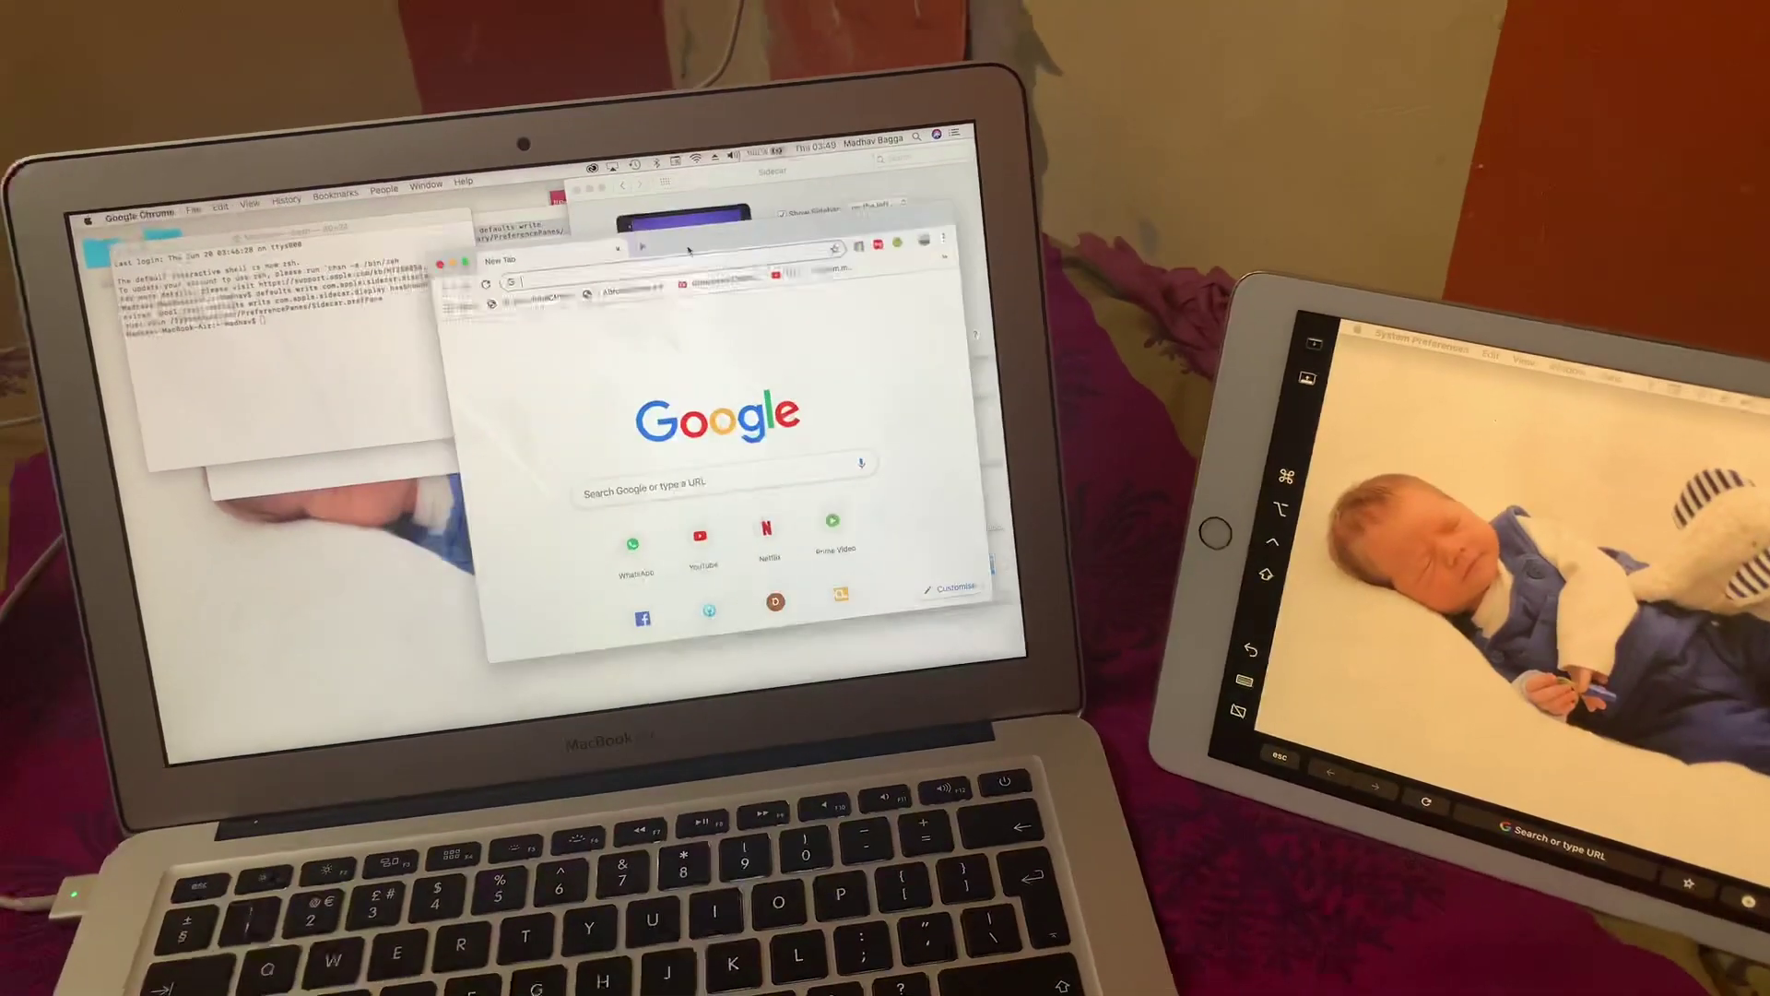
{"action": "mouse_move", "coordinate": [497, 229]}
{"action": "left_mouse_down"}
{"action": "mouse_move", "coordinate": [1224, 534]}
{"action": "mouse_move", "coordinate": [1346, 533]}
{"action": "left_mouse_up"}
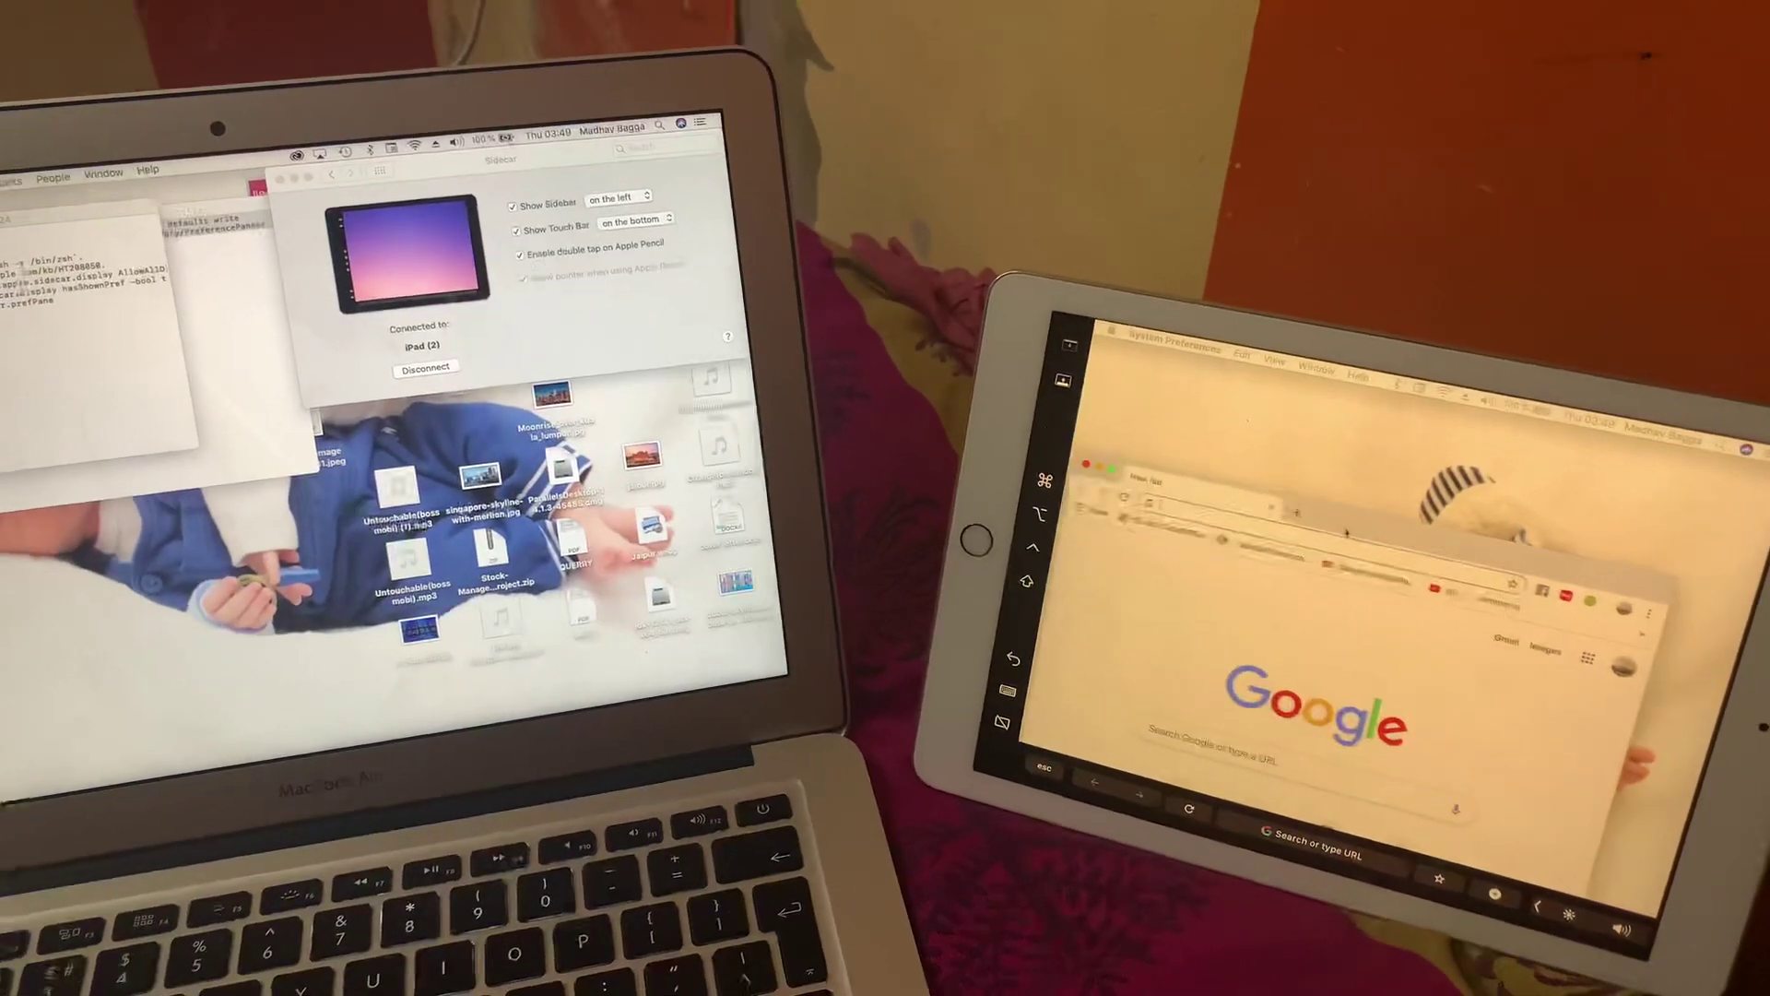
{"action": "type", "text": "youtube.com"}
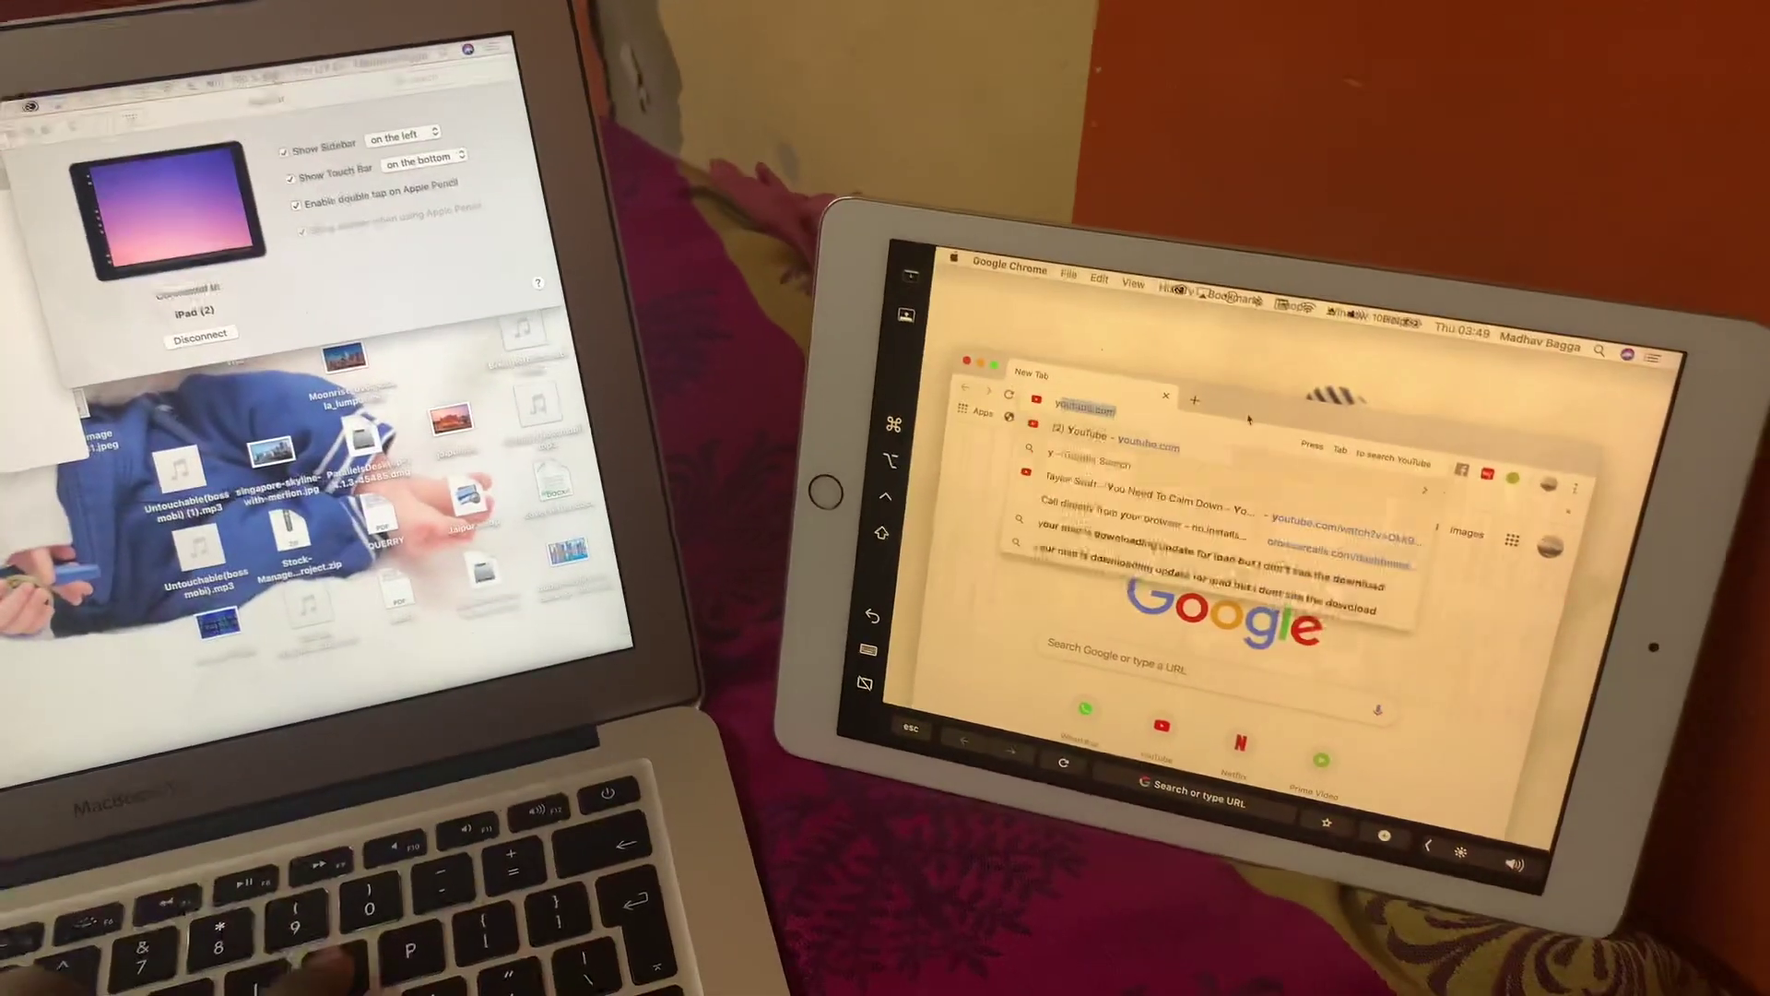
{"action": "key", "text": "Return"}
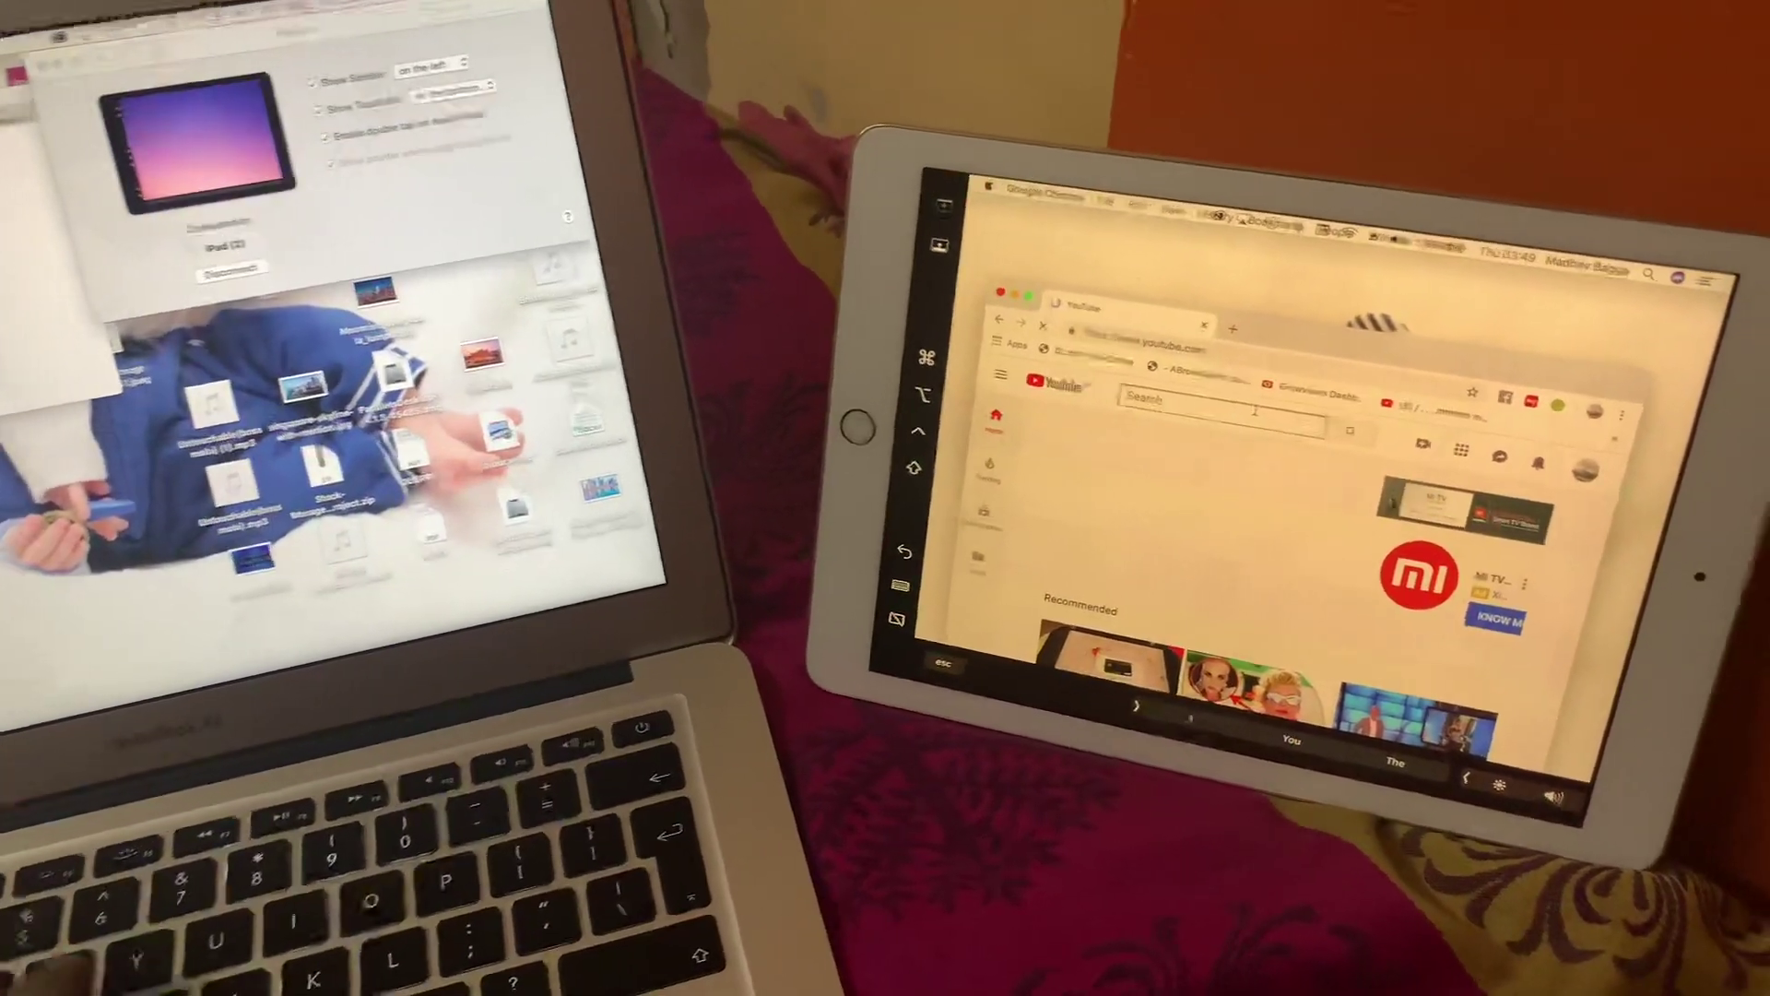
{"action": "left_click", "coordinate": [1303, 433]}
{"action": "type", "text": "tay"}
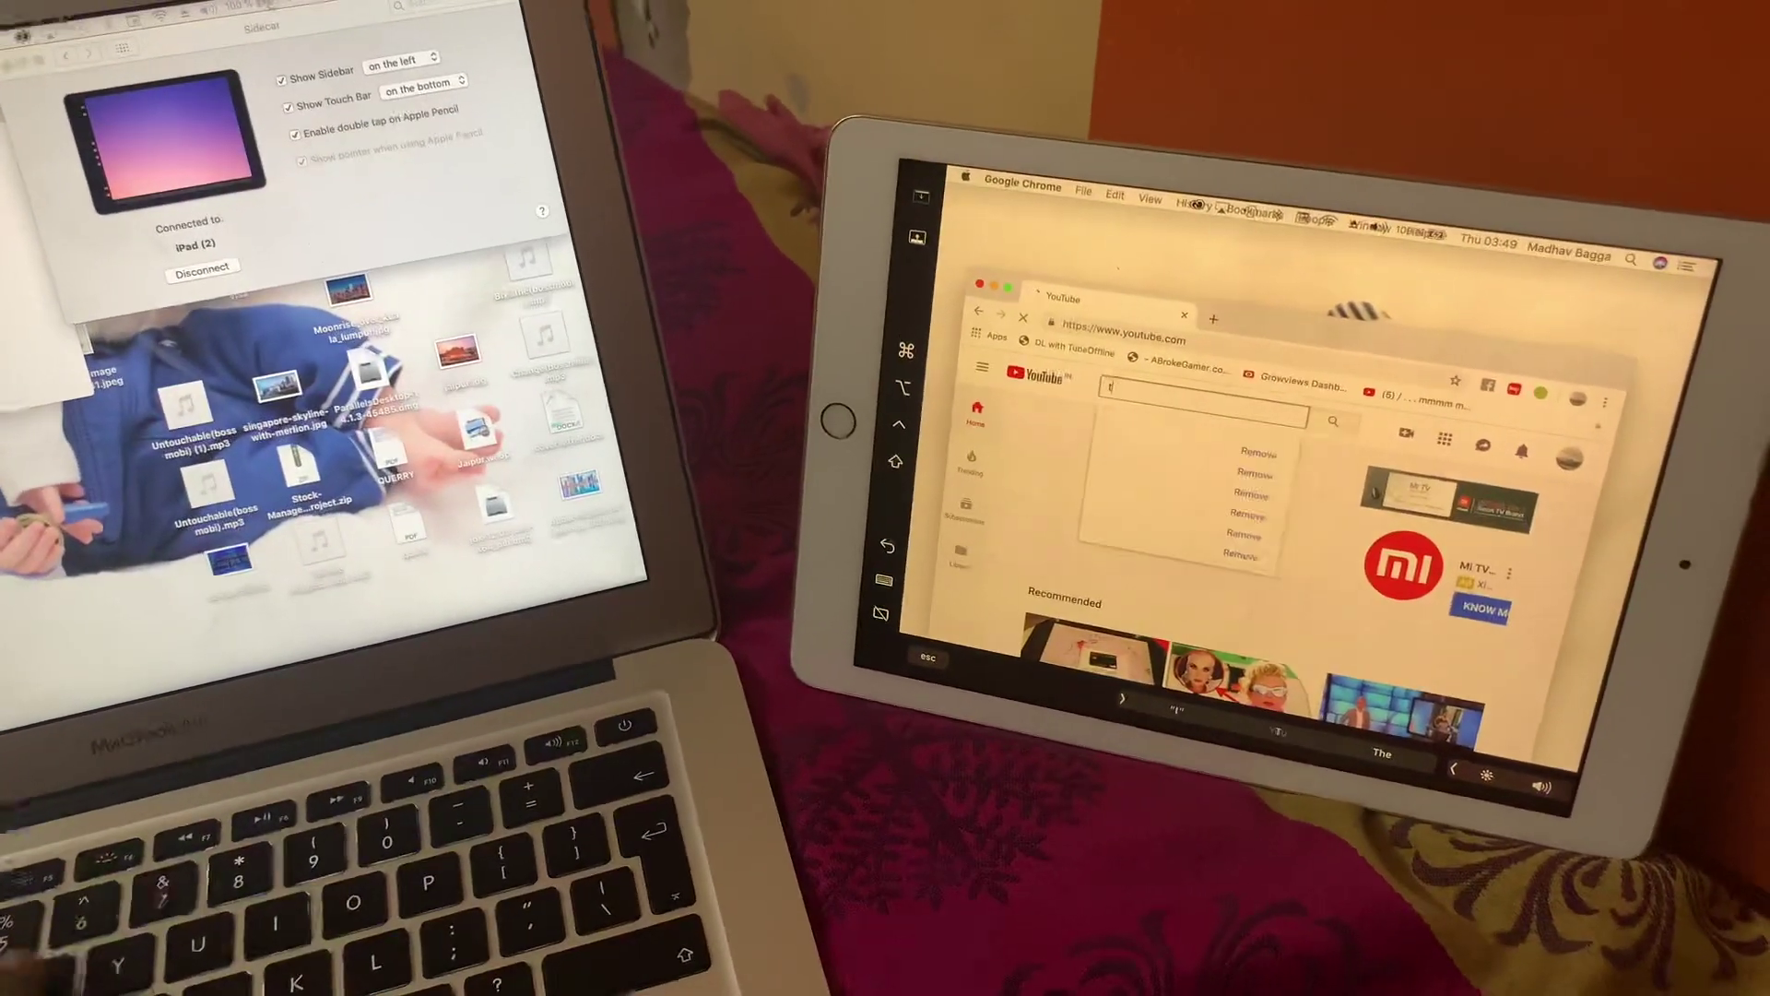
{"action": "type", "text": "aylor swift"}
{"action": "key", "text": "Return"}
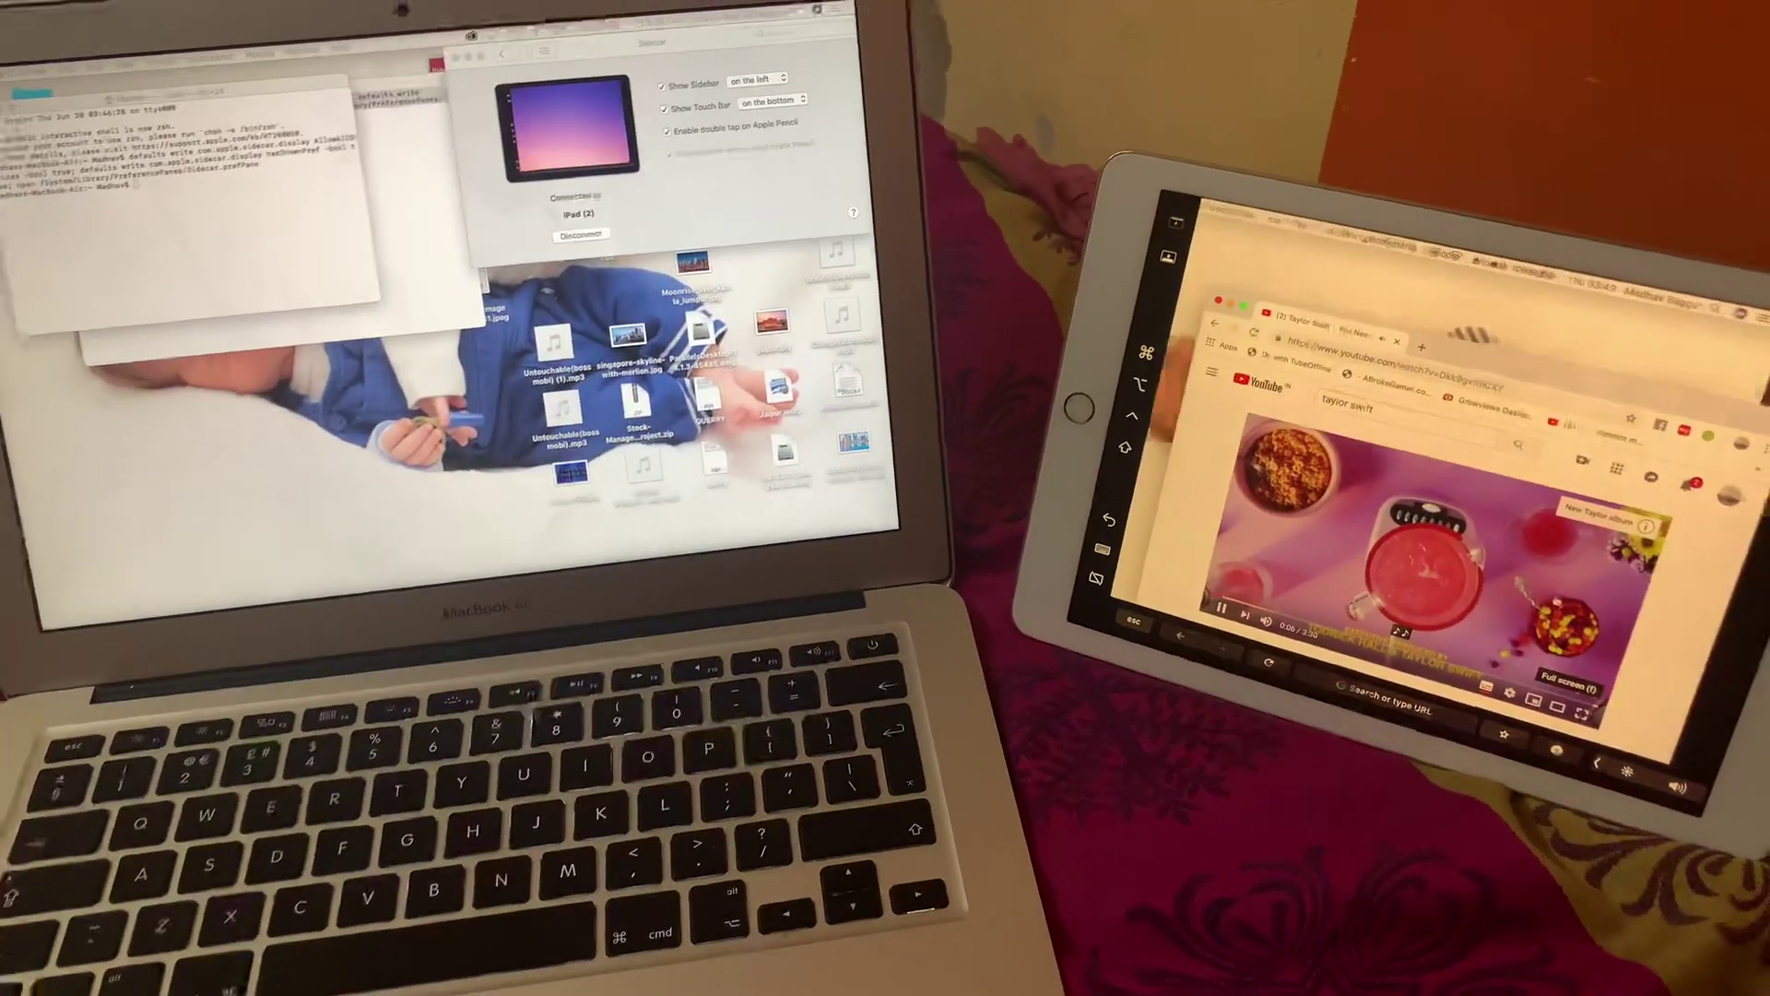
Make Chrome and the 'You Need To Calm Down' video full screen on the iPad.
{"action": "left_click", "coordinate": [1592, 708]}
{"action": "left_click", "coordinate": [1564, 617]}
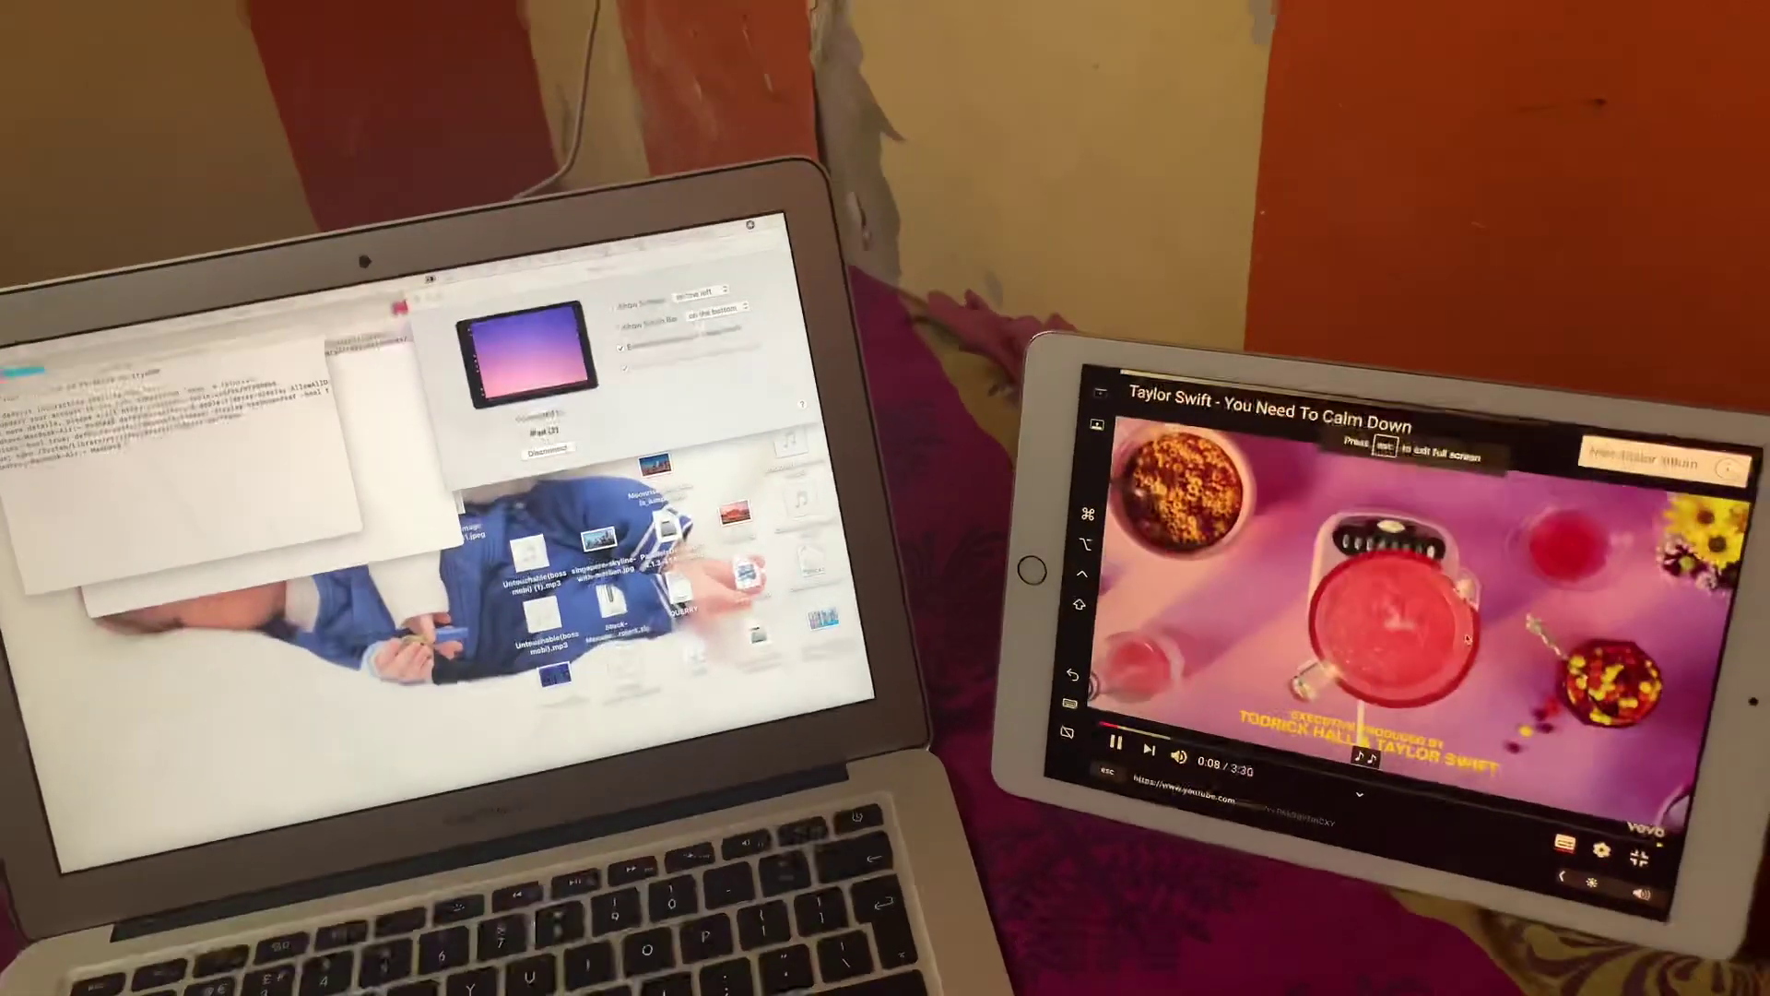